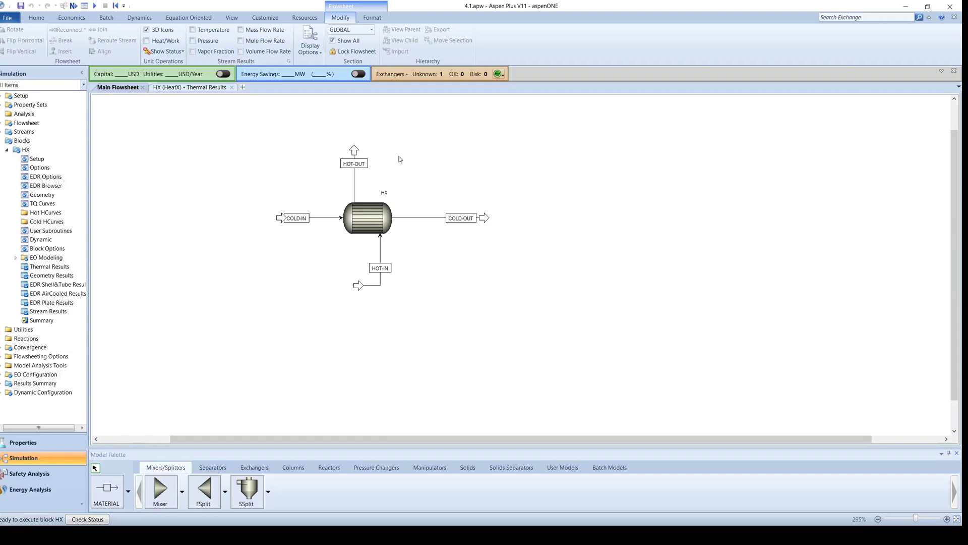
# - Set the HX block to Rating mode and convert it to a rigorous Shell & Tube model, continuing to sizing
pyautogui.click(67, 160)
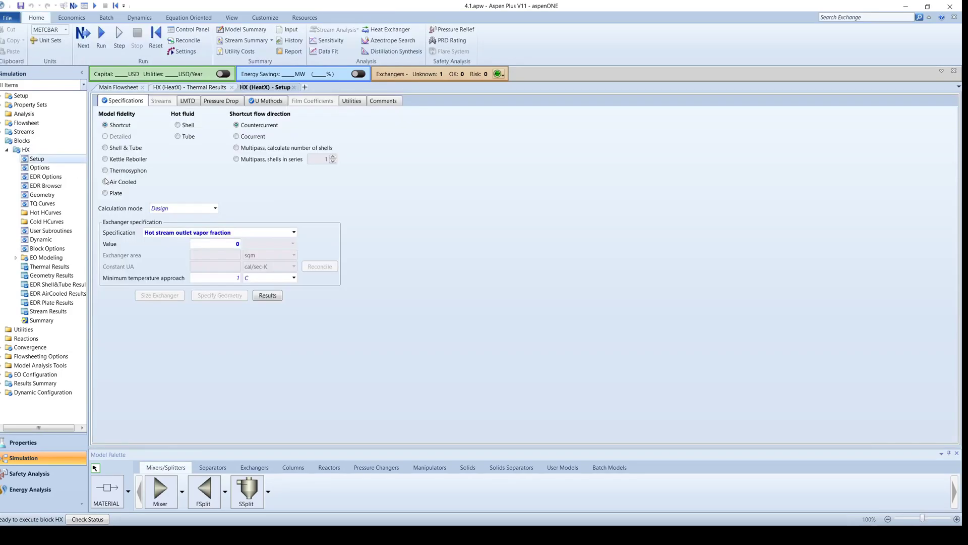
pyautogui.click(215, 209)
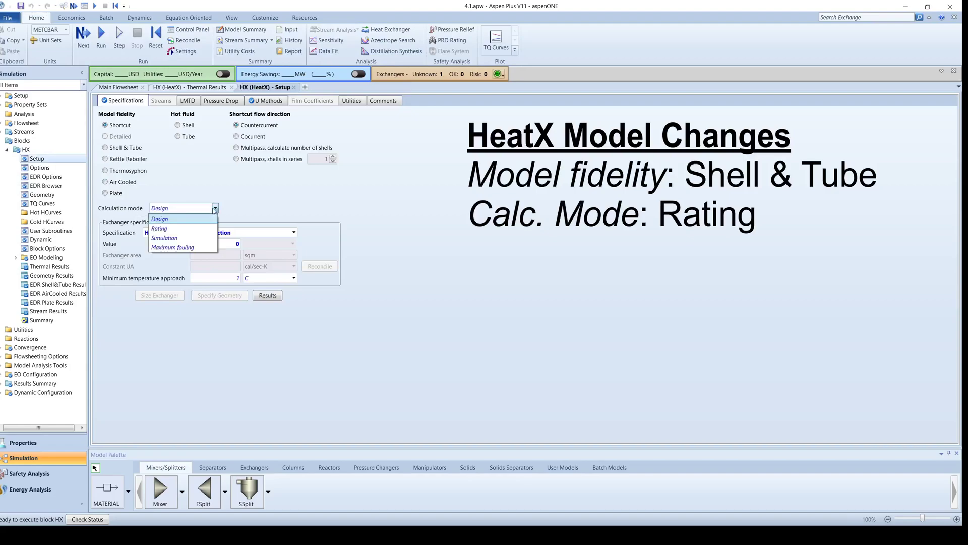
pyautogui.click(195, 230)
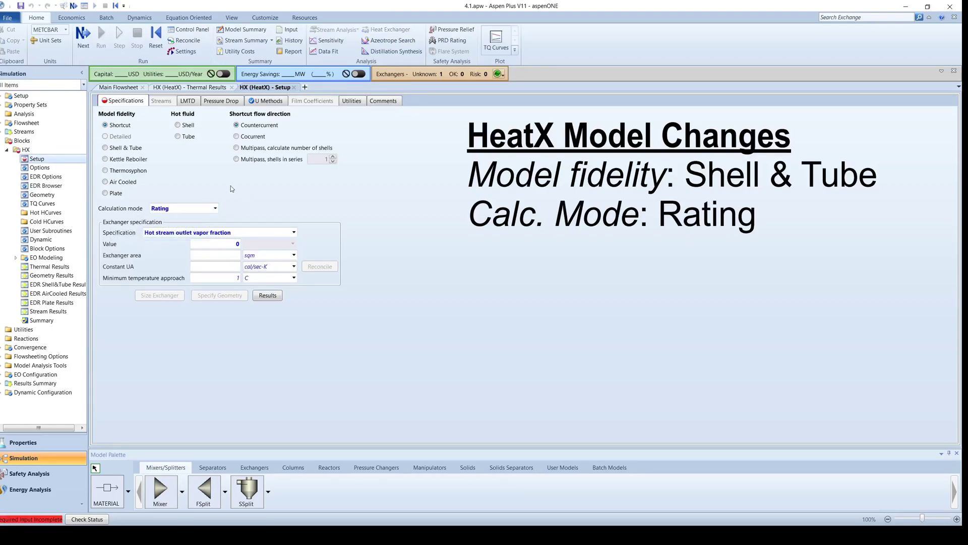
pyautogui.click(107, 148)
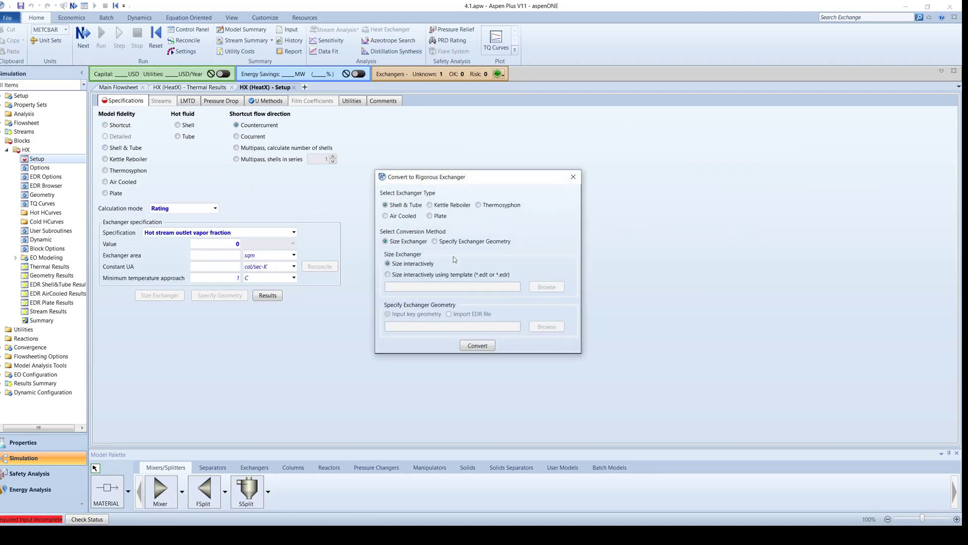
pyautogui.click(471, 347)
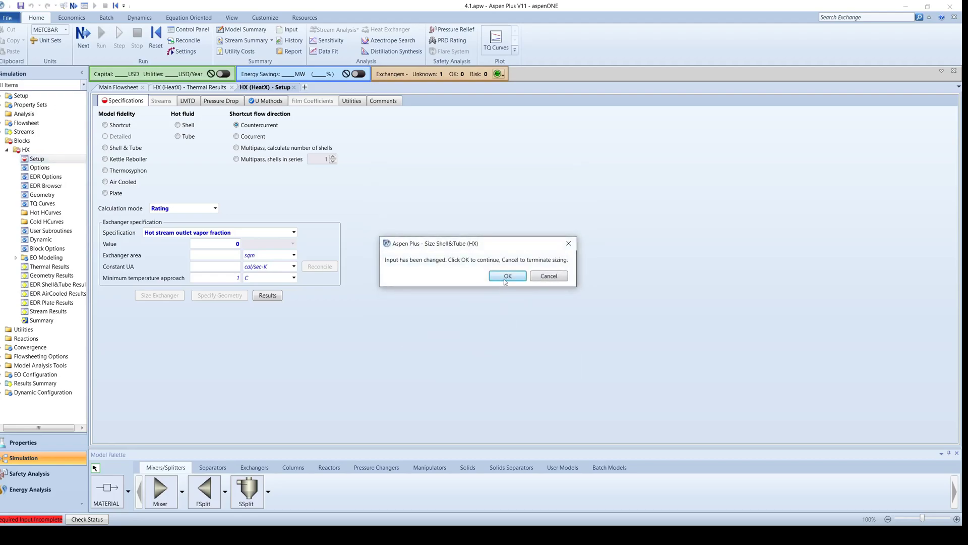
pyautogui.click(505, 280)
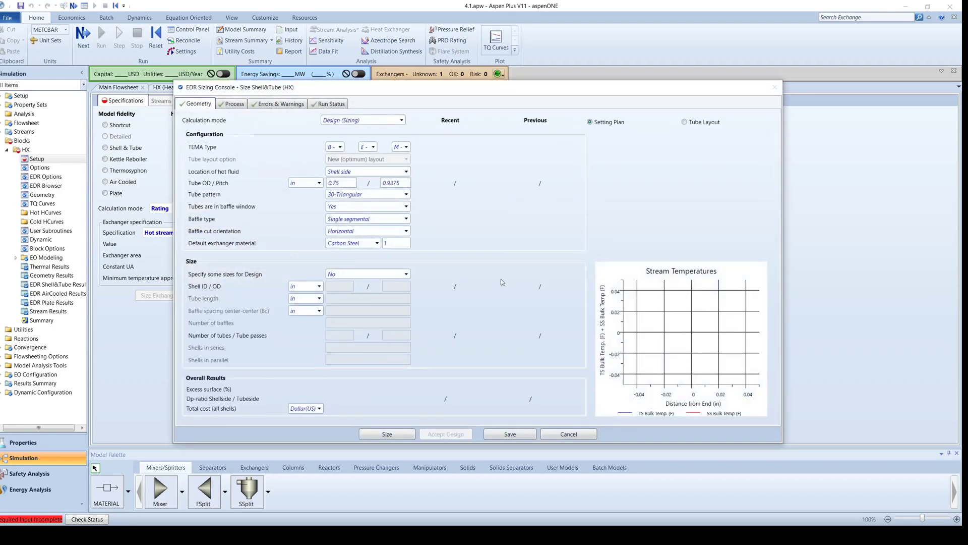
# - Choose Rating / Checking and set tube OD 0.025 m and shell inside diameter 1 m
pyautogui.click(305, 182)
pyautogui.click(305, 194)
pyautogui.doubleClick(336, 182)
pyautogui.write('0.025')
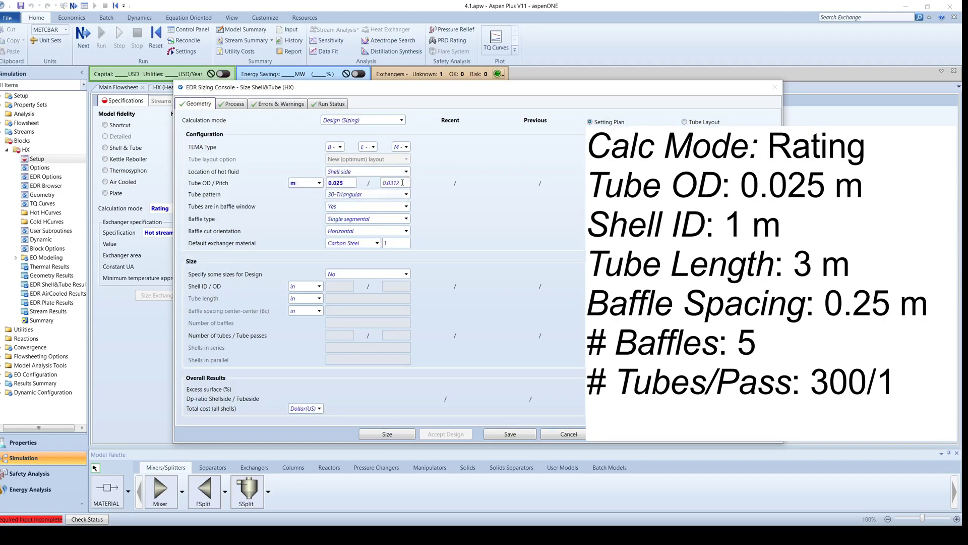
pyautogui.click(305, 286)
pyautogui.scroll(1, 307, 302)
pyautogui.click(301, 299)
pyautogui.click(353, 120)
pyautogui.click(342, 130)
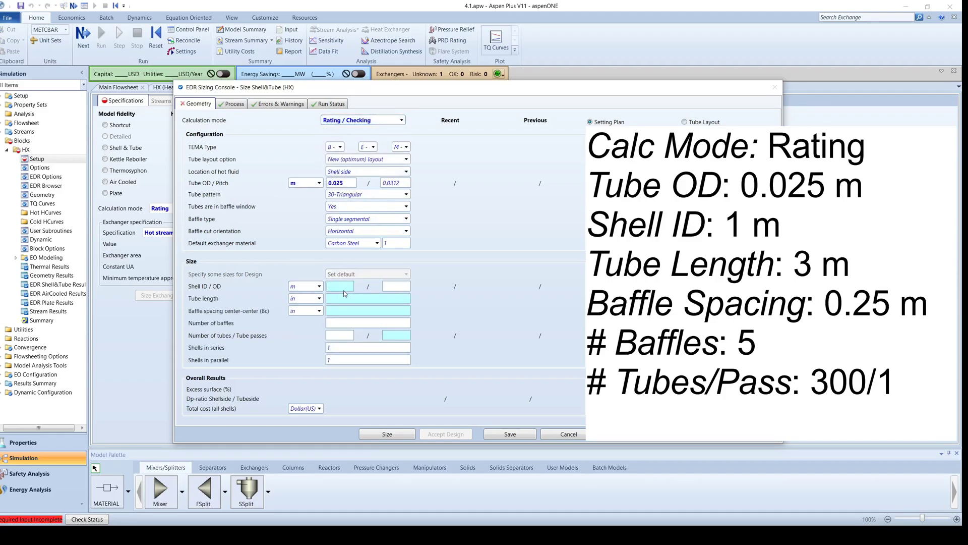
pyautogui.click(345, 287)
pyautogui.write('1')
# - Set tube length to 3 m and baffle spacing to 0.25 m
pyautogui.click(344, 298)
pyautogui.click(298, 298)
pyautogui.click(300, 314)
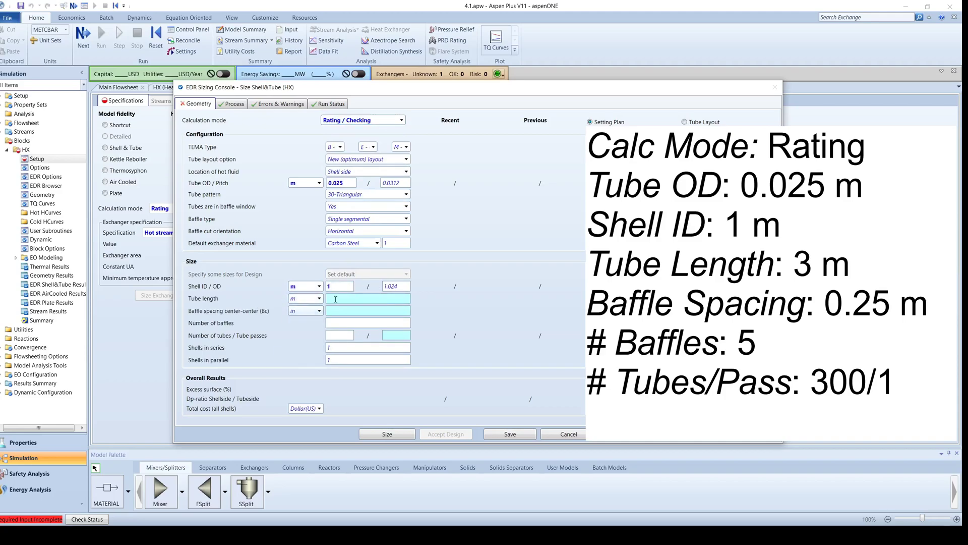
pyautogui.click(335, 299)
pyautogui.write('3')
pyautogui.click(305, 311)
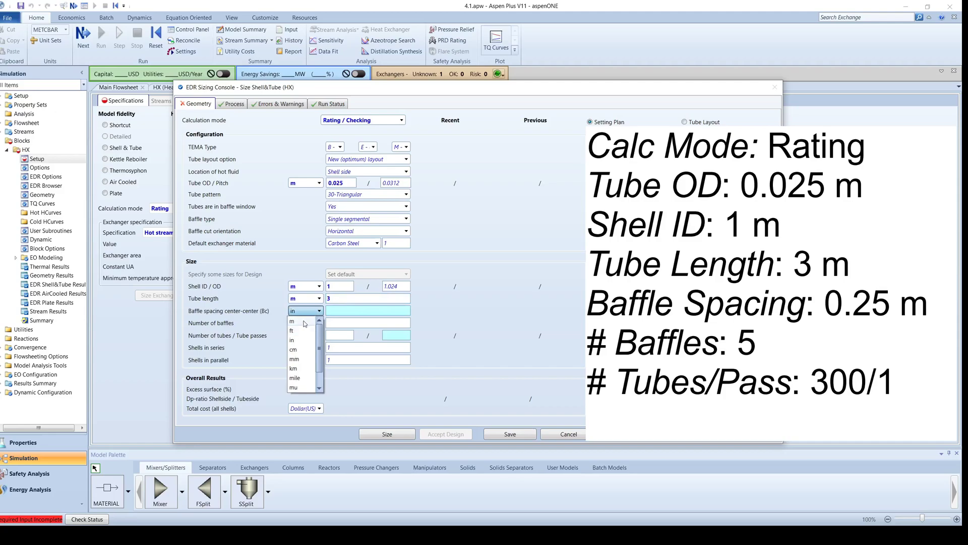
pyautogui.click(291, 321)
pyautogui.click(335, 310)
pyautogui.write('0.25')
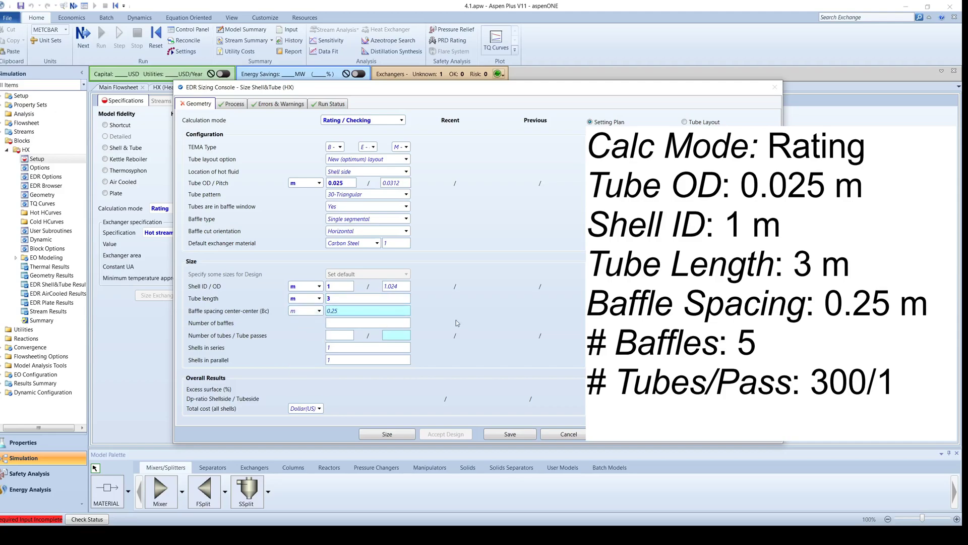
# - Enter 5 baffles and 300 single-pass tubes, then apply the geometry
pyautogui.press('Tab')
pyautogui.write('5')
pyautogui.press('Tab')
pyautogui.write('3')
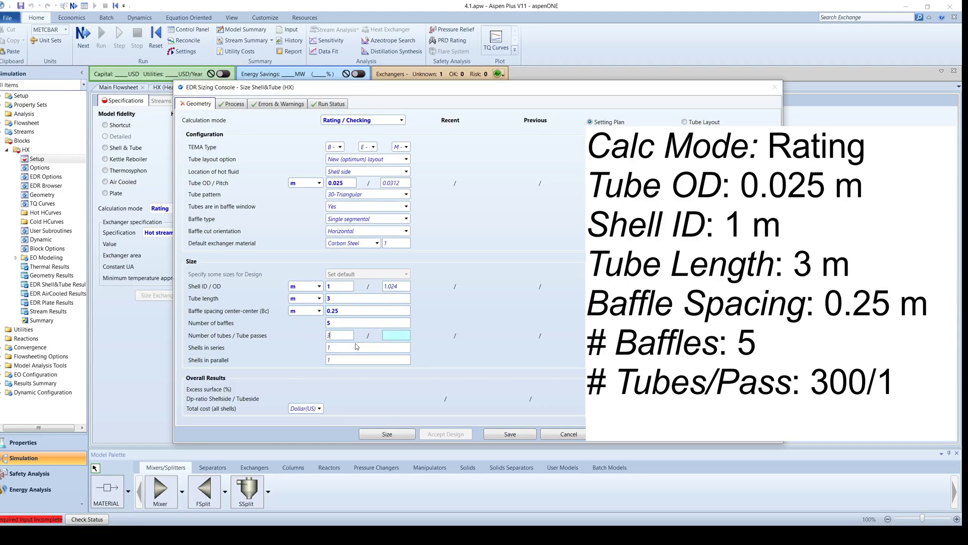
pyautogui.write('00')
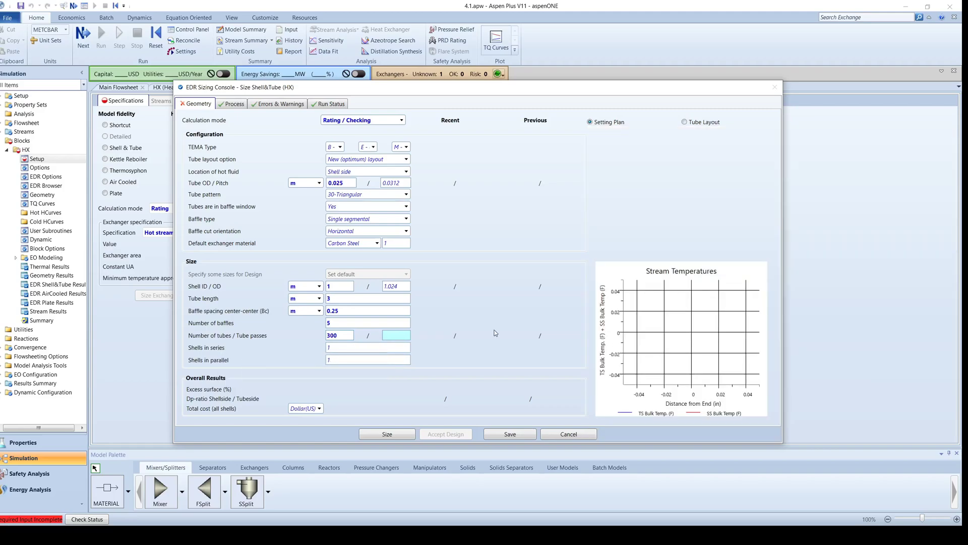
pyautogui.write('1')
pyautogui.press('Return')
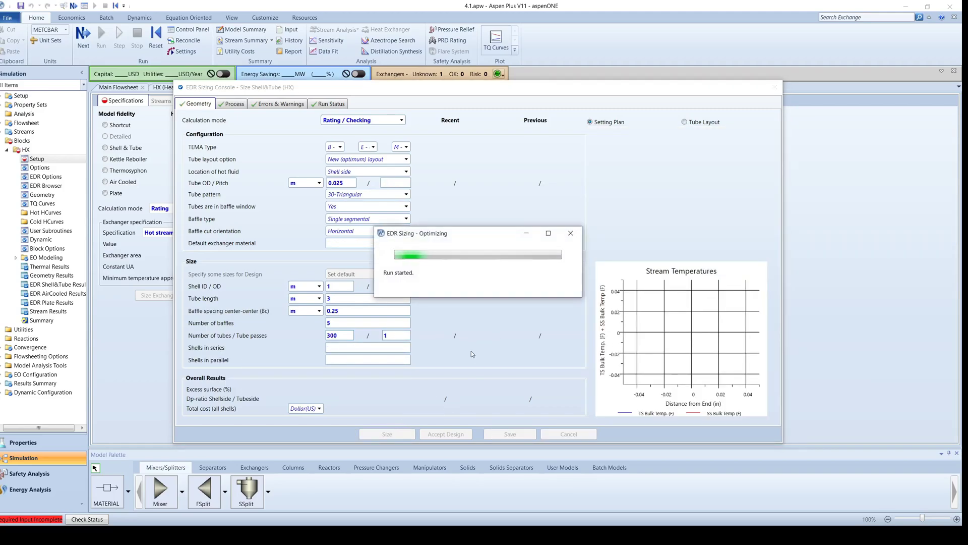
# - Accept the rated design, run the simulation, and view HX Thermal Results (duty 1.59629 Gcal/hr)
pyautogui.click(445, 435)
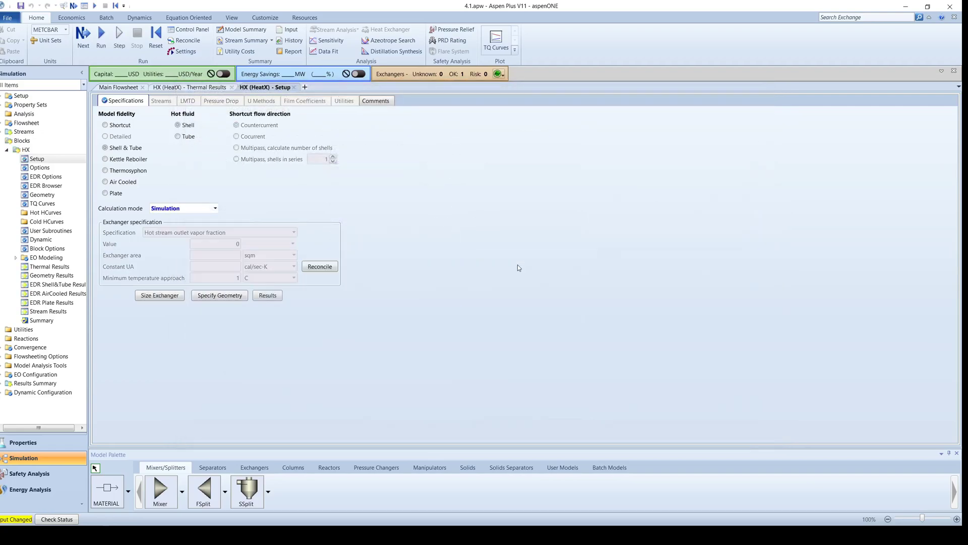
pyautogui.click(101, 34)
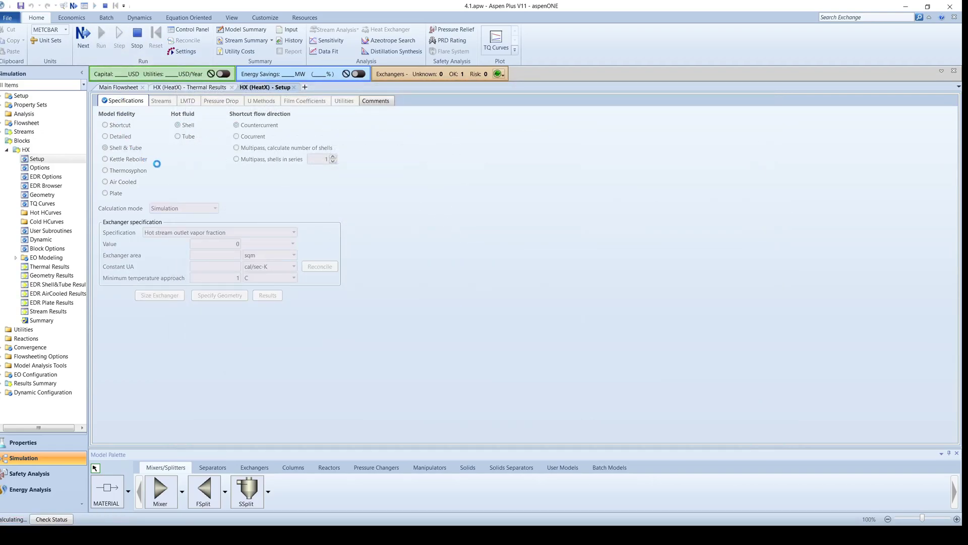
pyautogui.click(75, 267)
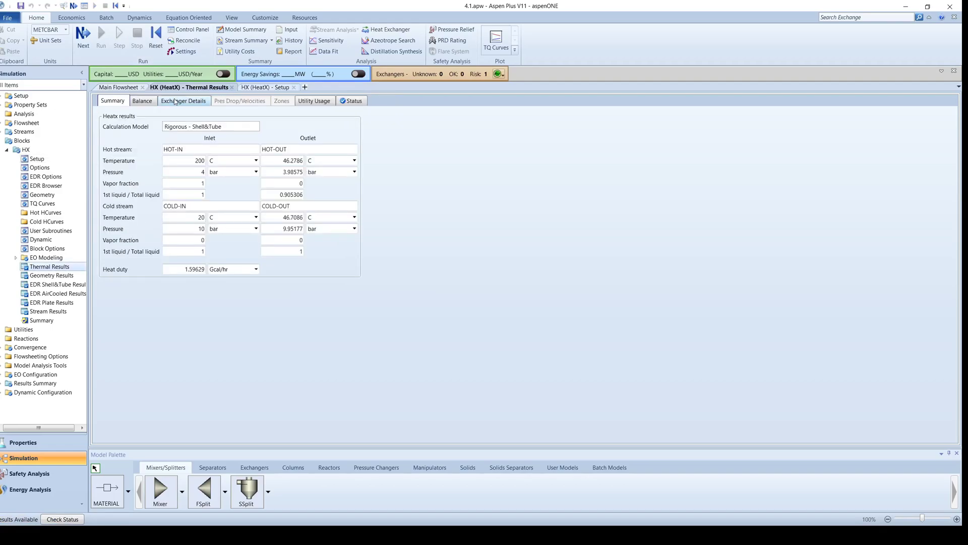
# - Show HX exchanger details: required area 67.7402 sqm, actual 68.1163 sqm, UA 5025.43 cal/sec-K
pyautogui.click(169, 103)
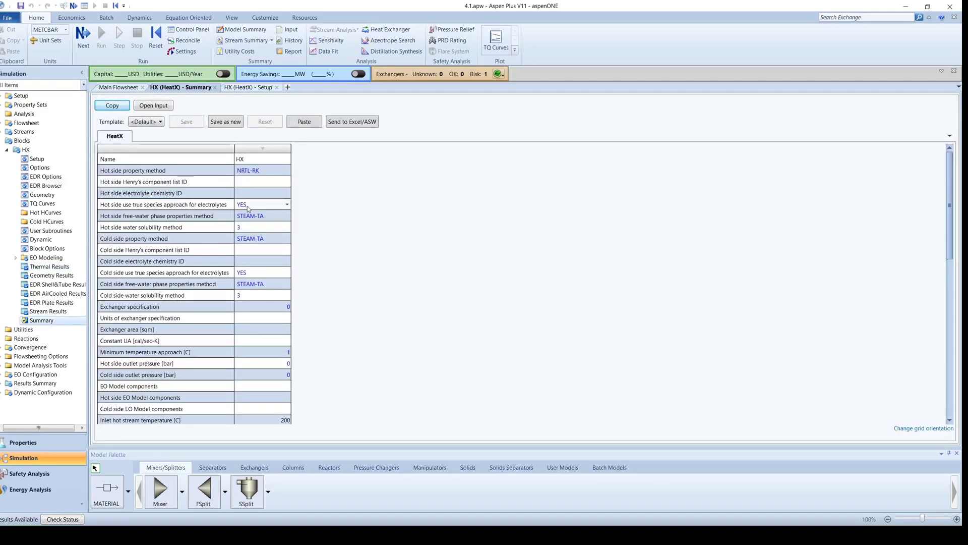
# - Scroll through the HX summary grid to review temperatures and the 1.59629 Gcal/hr duty
pyautogui.scroll(-7, 247, 206)
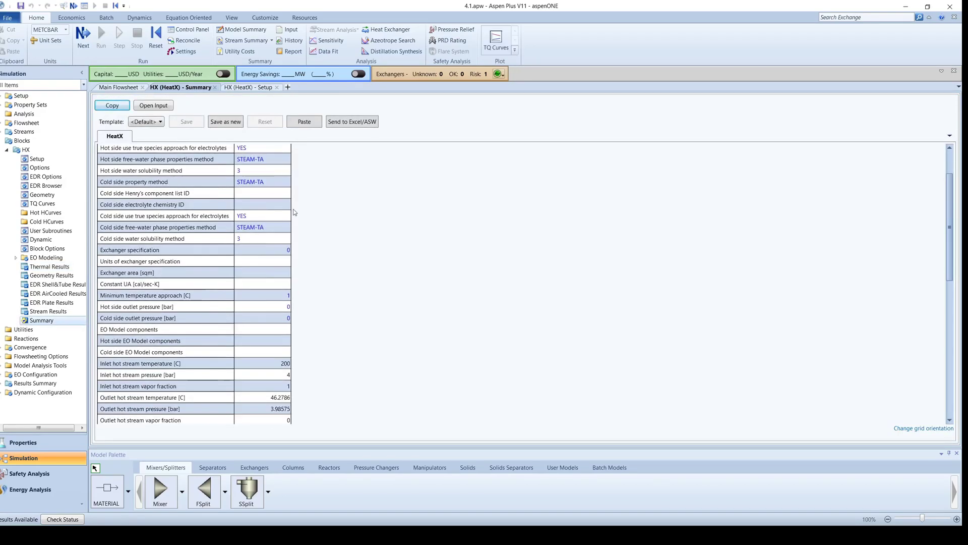
pyautogui.scroll(-5, 293, 211)
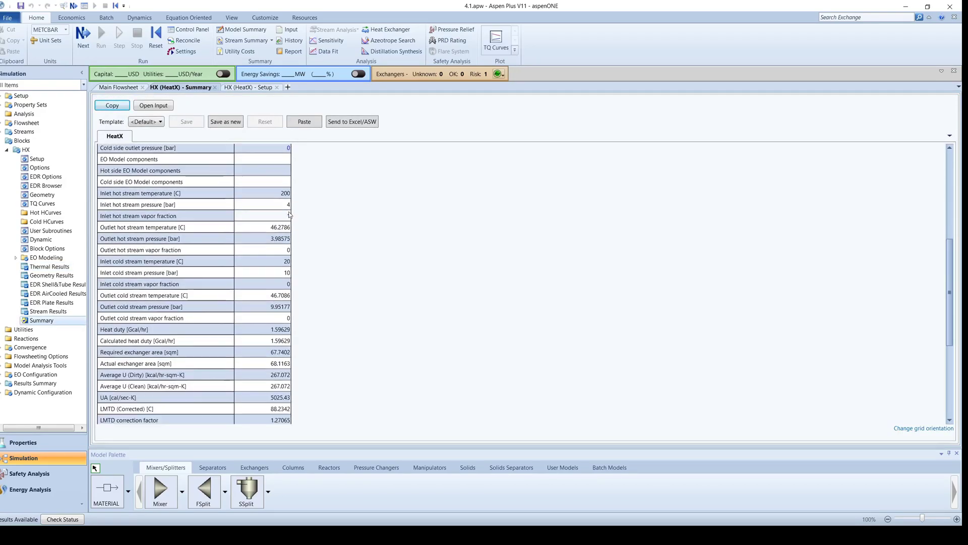
pyautogui.scroll(-1, 287, 216)
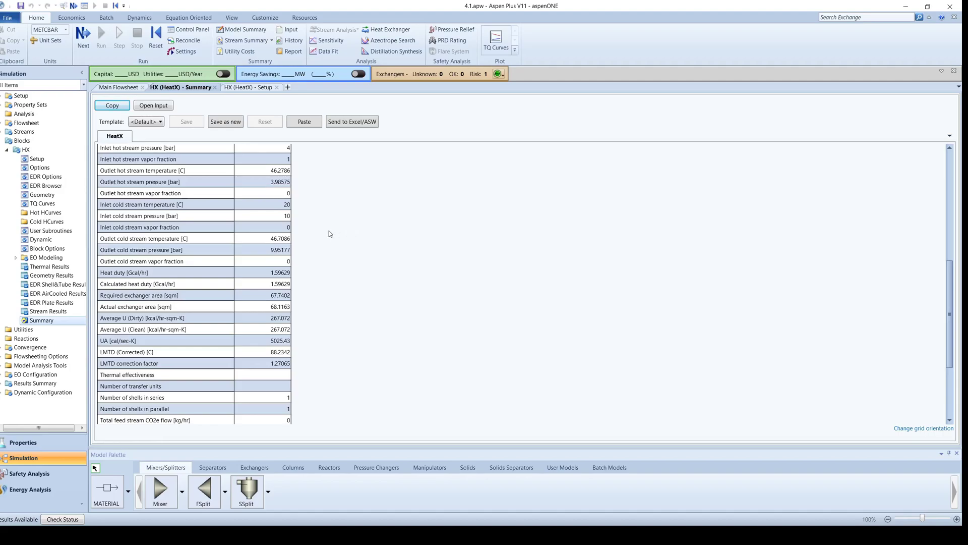
# - Create hot heat curve 1 with heat duty as independent variable, run, and view its 14-point results
pyautogui.click(46, 214)
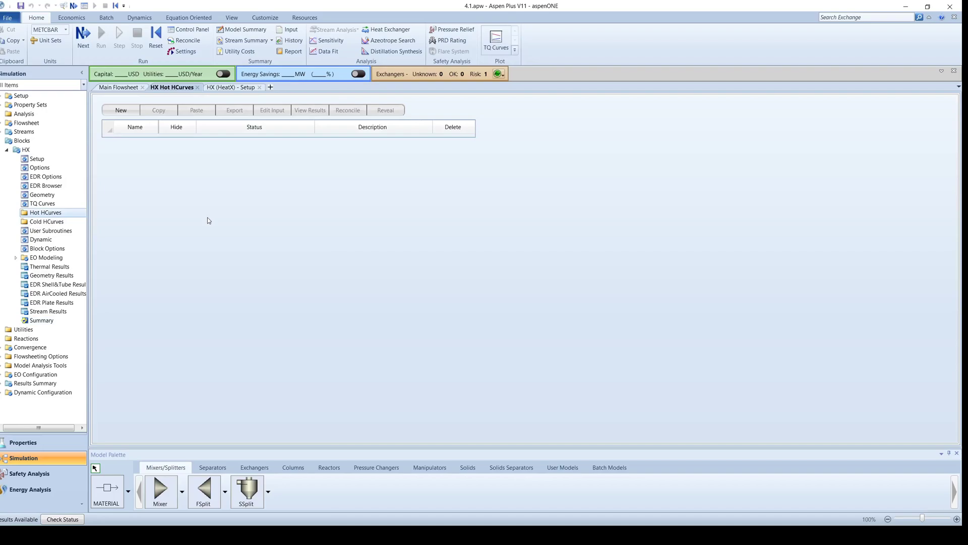
pyautogui.click(122, 110)
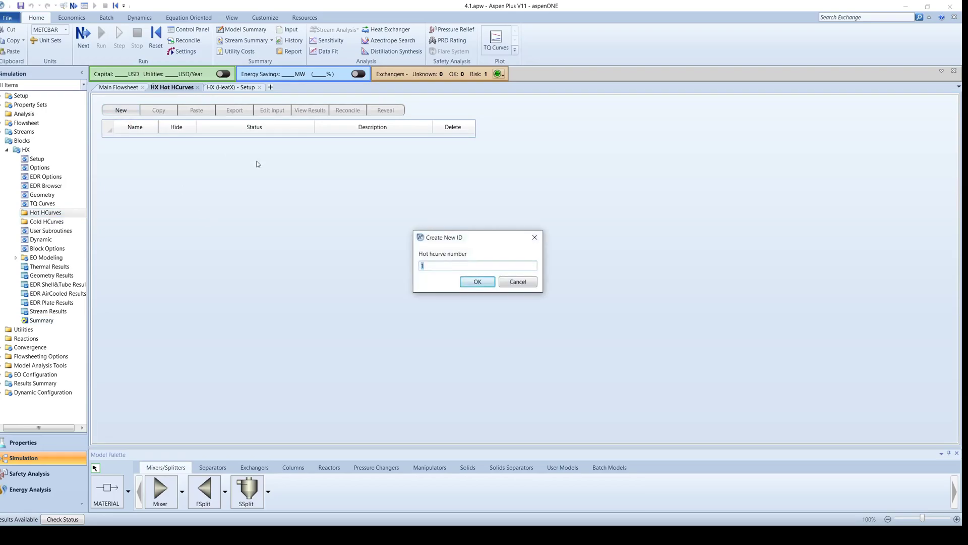
pyautogui.click(491, 281)
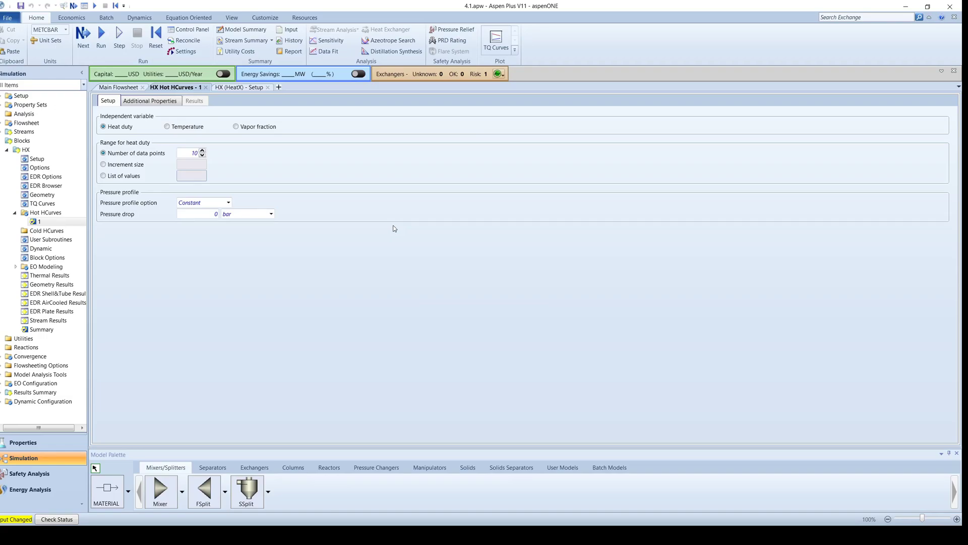
pyautogui.click(101, 35)
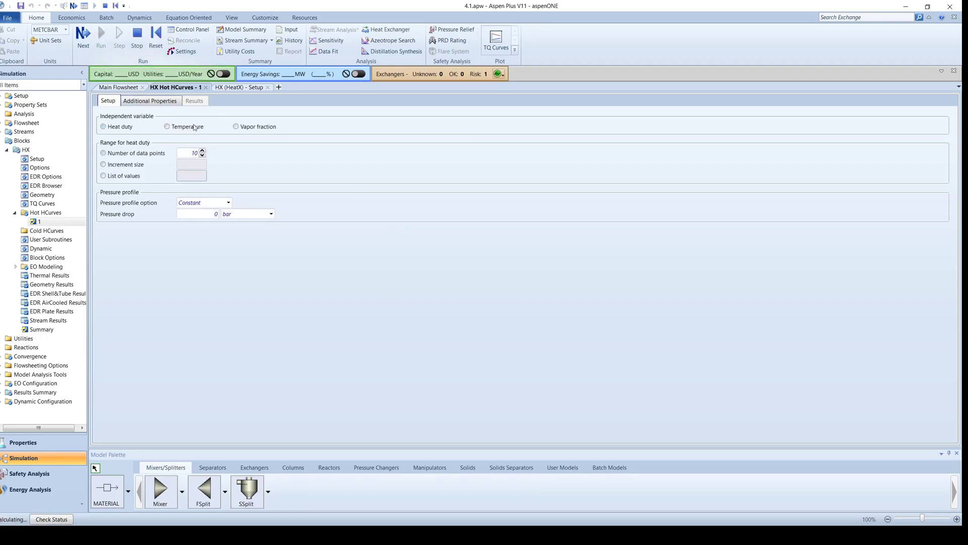
pyautogui.click(194, 100)
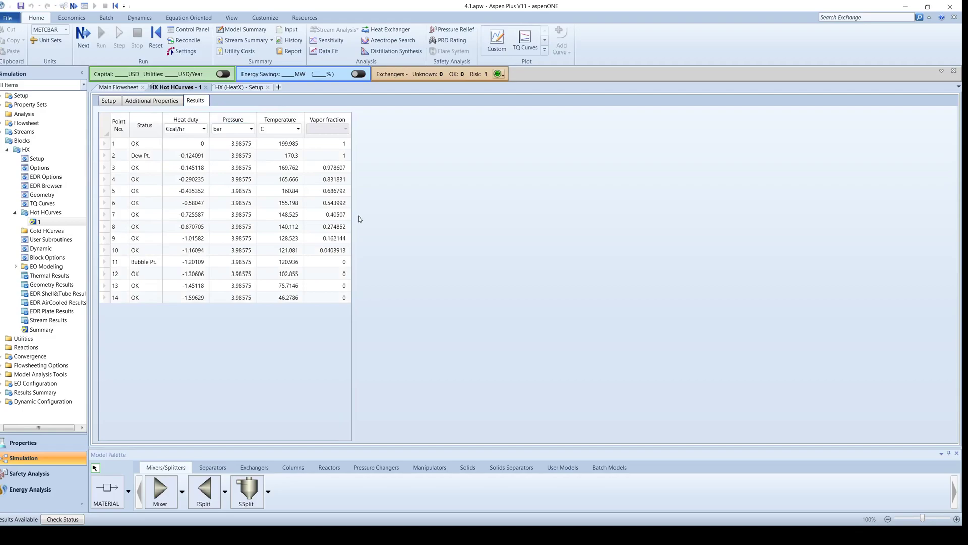
# - Make a custom plot of the hot curve's heat duty, temperature and vapor fraction versus point number
pyautogui.click(496, 41)
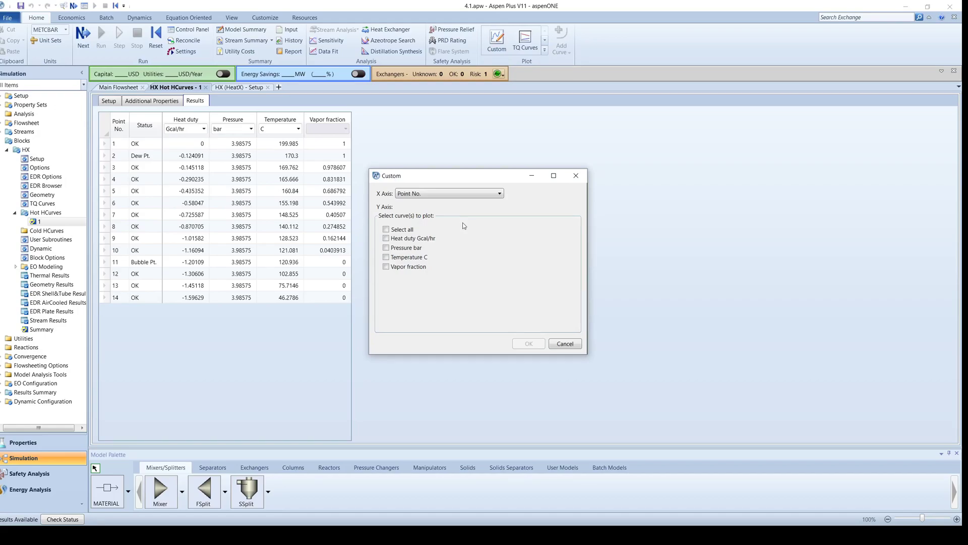
pyautogui.click(398, 238)
pyautogui.click(404, 267)
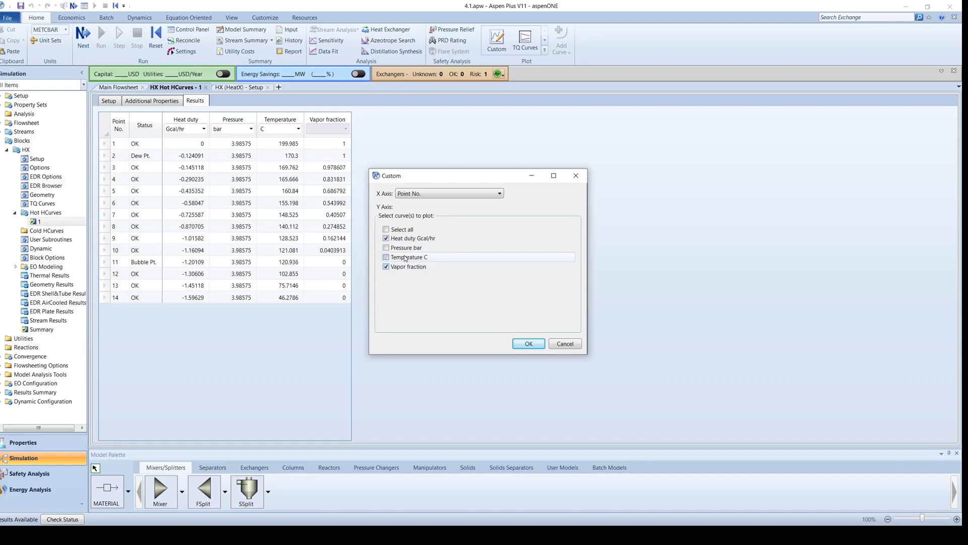
pyautogui.click(525, 343)
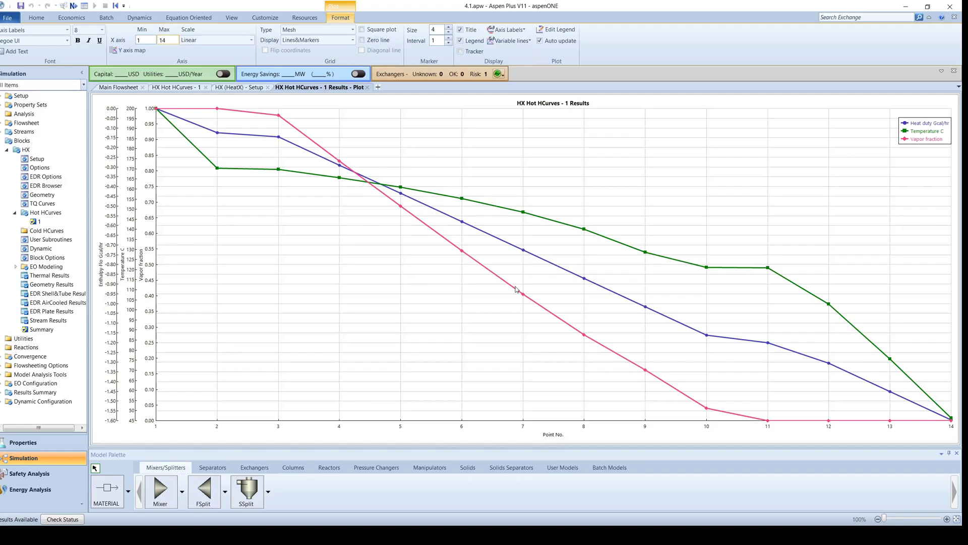
pyautogui.rightClick(515, 289)
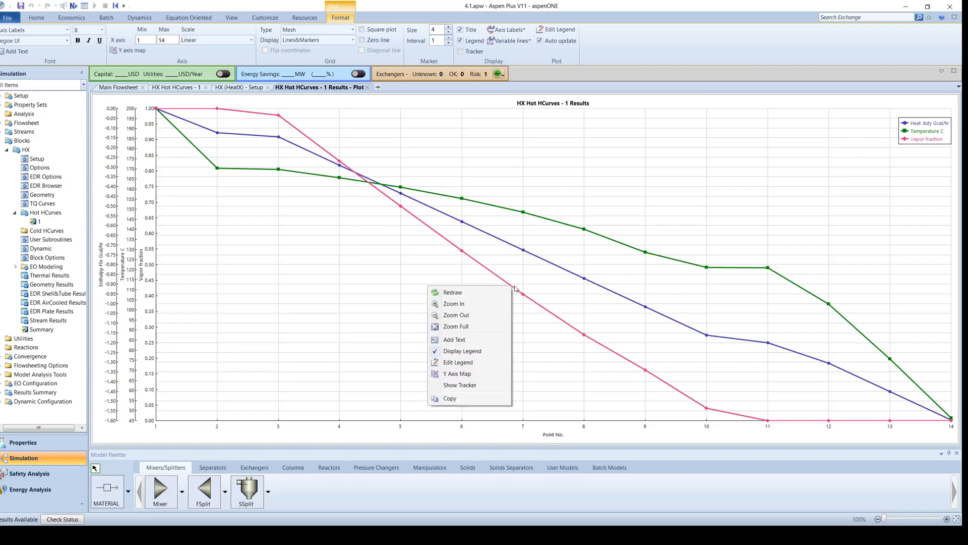
pyautogui.click(380, 250)
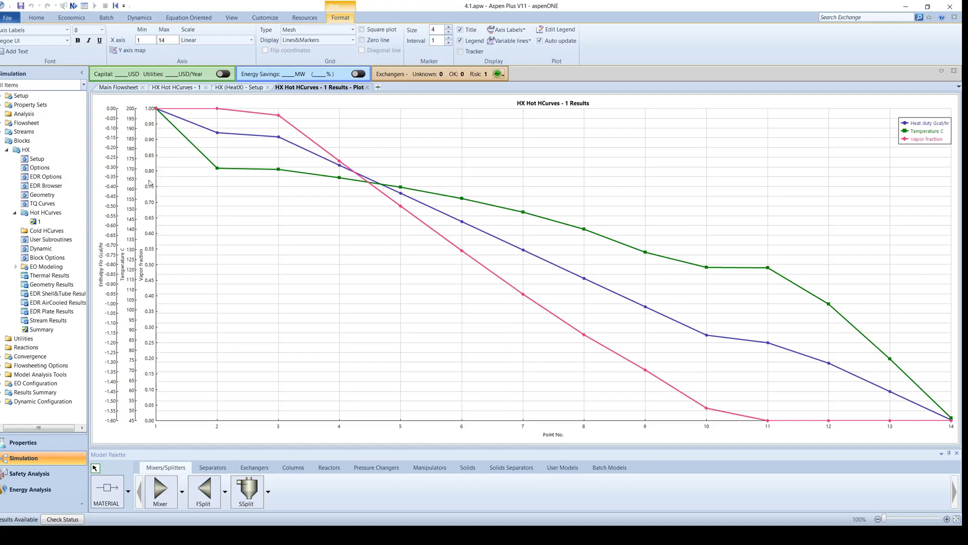
# - Create cold heat curve 1, run the simulation, and view its 12-point results from 20.0011 C to 46.7086 C
pyautogui.click(58, 231)
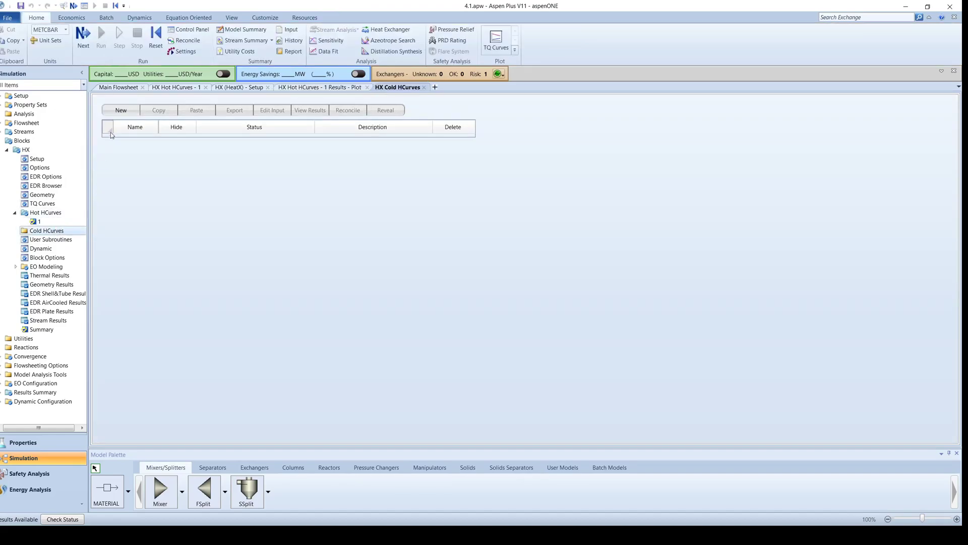
pyautogui.click(121, 112)
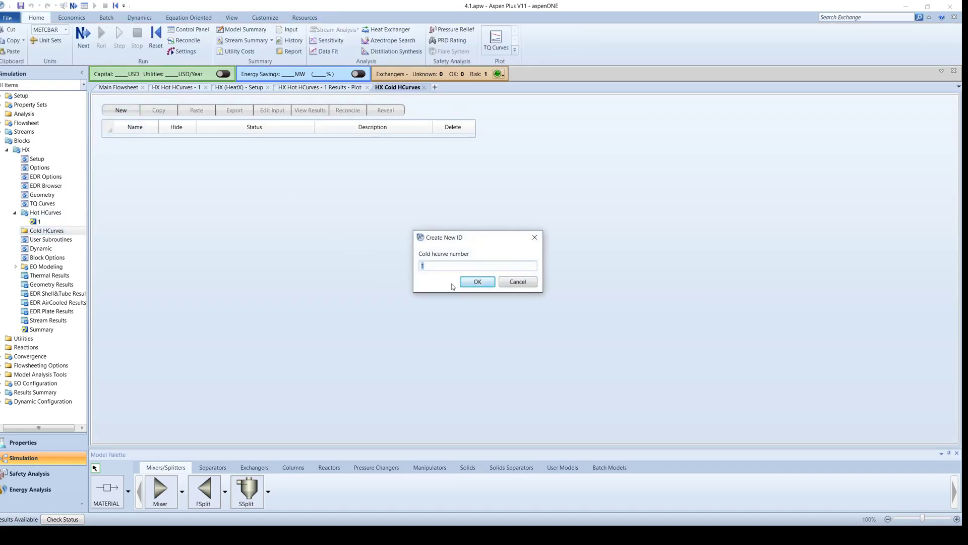
pyautogui.click(477, 282)
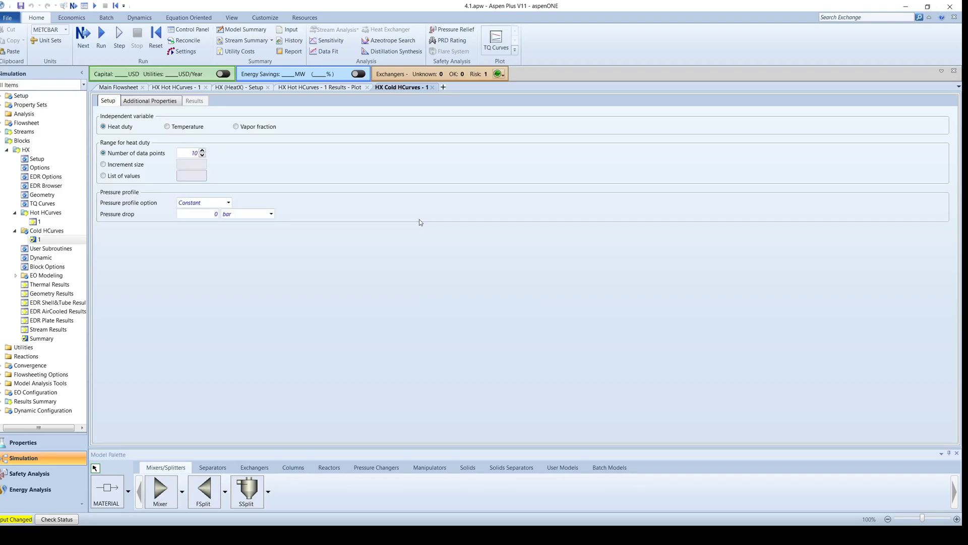
pyautogui.click(102, 35)
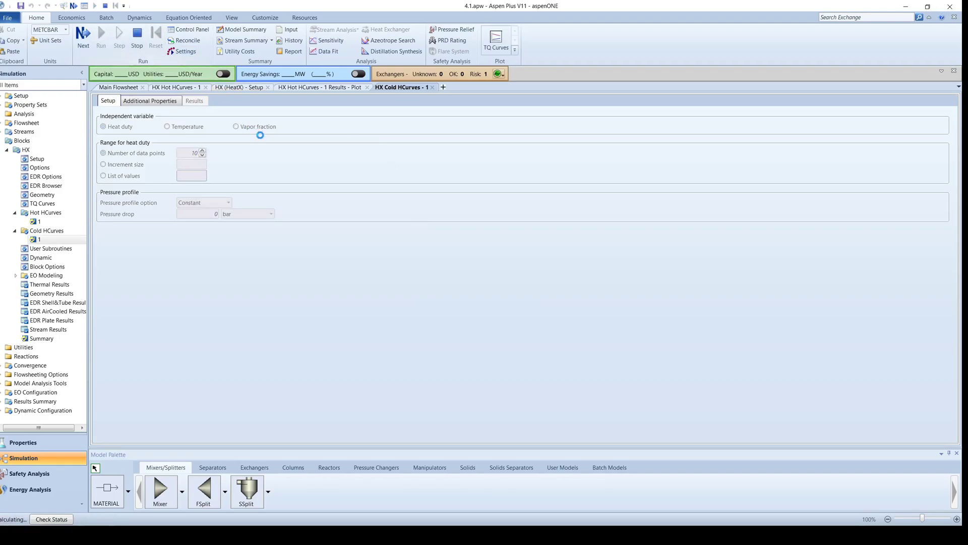
pyautogui.click(201, 103)
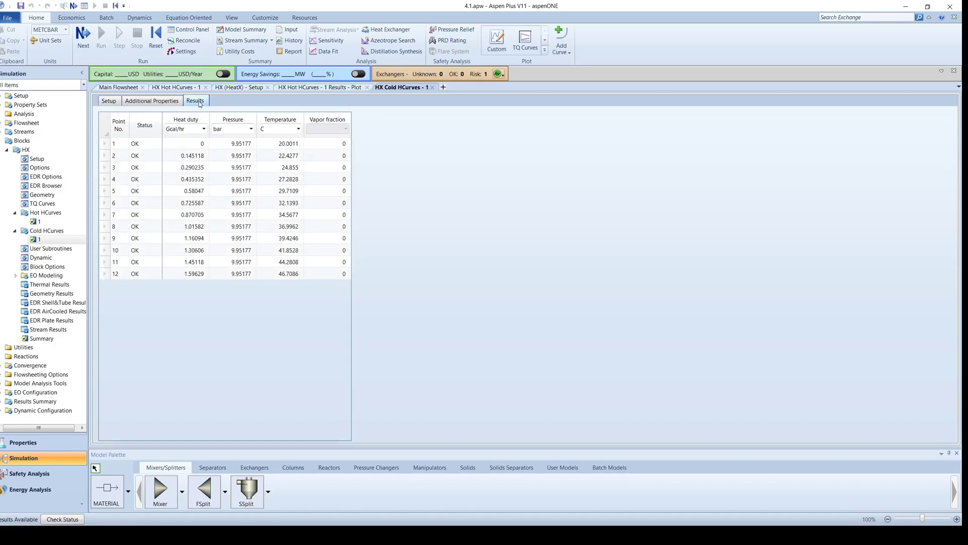
# - Make a custom plot of cold curve 1's heat duty (Gcal/hr), temperature (C) and vapor fraction
pyautogui.click(497, 41)
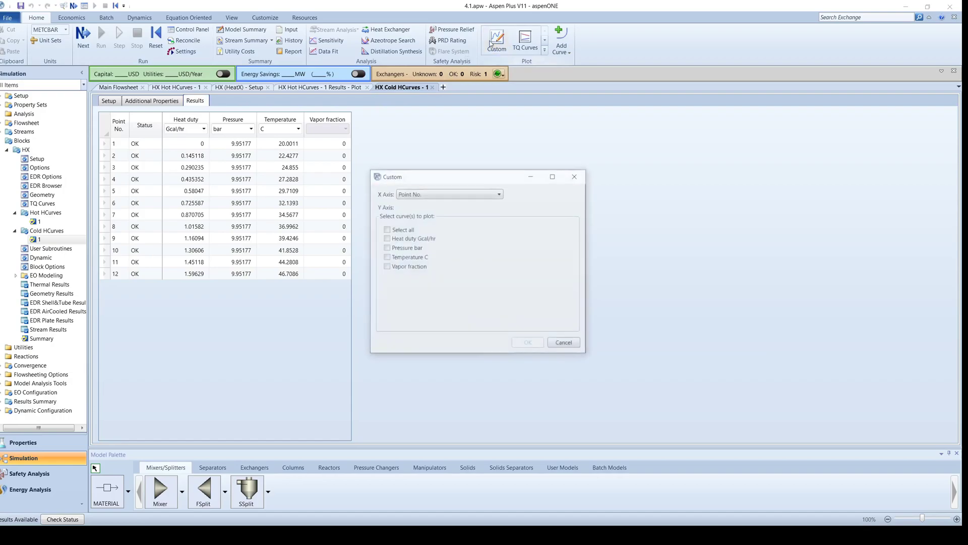
pyautogui.click(418, 238)
pyautogui.click(419, 257)
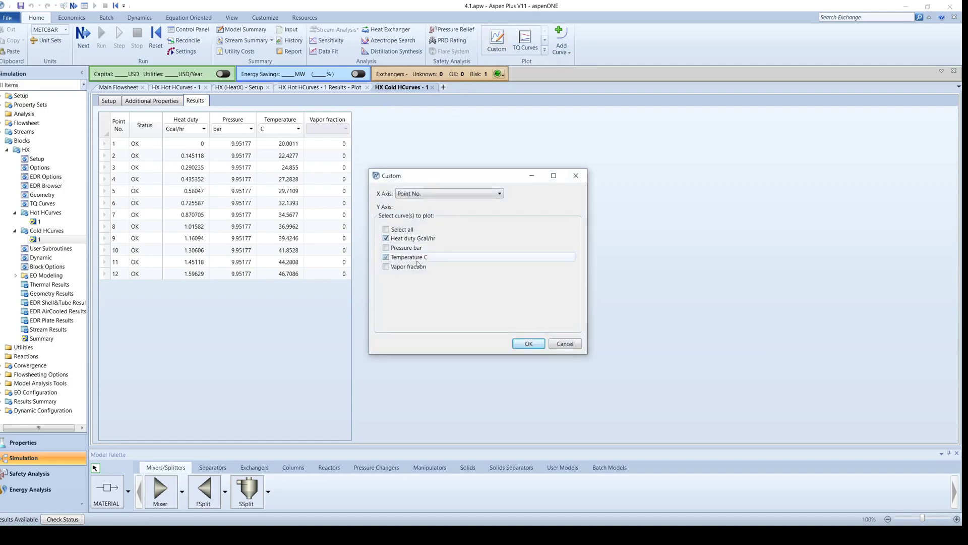
pyautogui.click(416, 267)
pyautogui.click(527, 343)
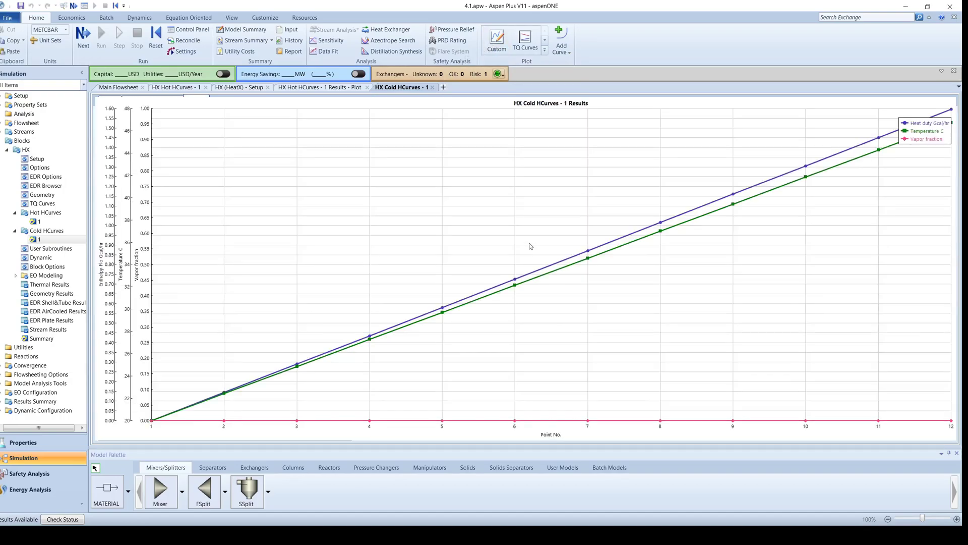